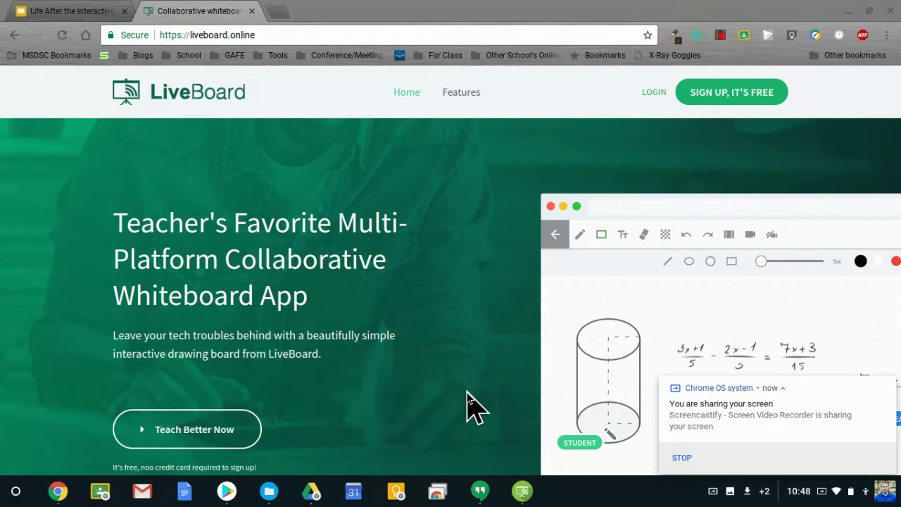
# Dismiss the Chrome OS screen-sharing notification.
pyautogui.click(889, 382)
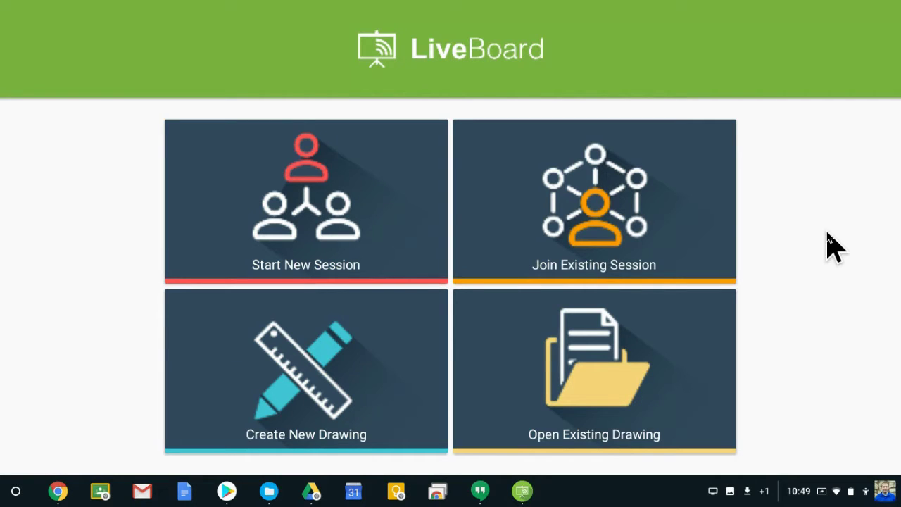
# Start a new session, stopping the old broadcast, and copy its invite link to the clipboard.
pyautogui.press('Escape')
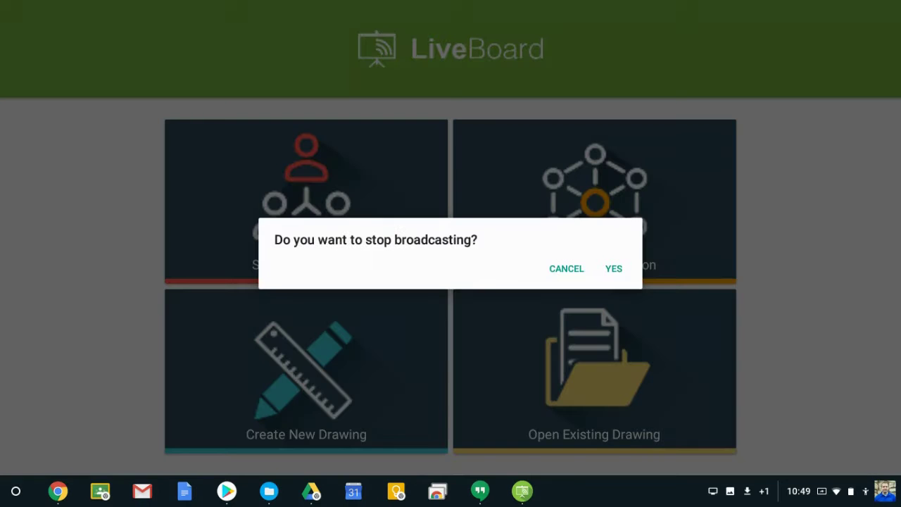
pyautogui.press('Escape')
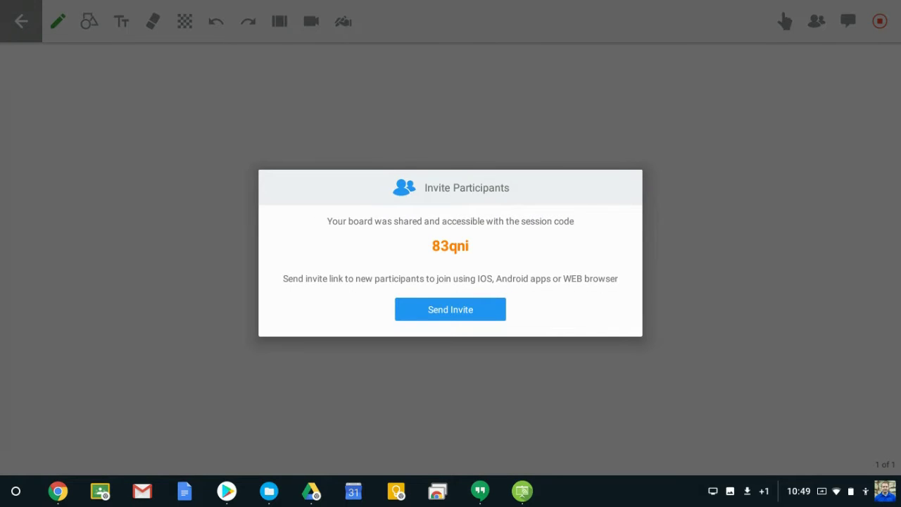
pyautogui.press('Return')
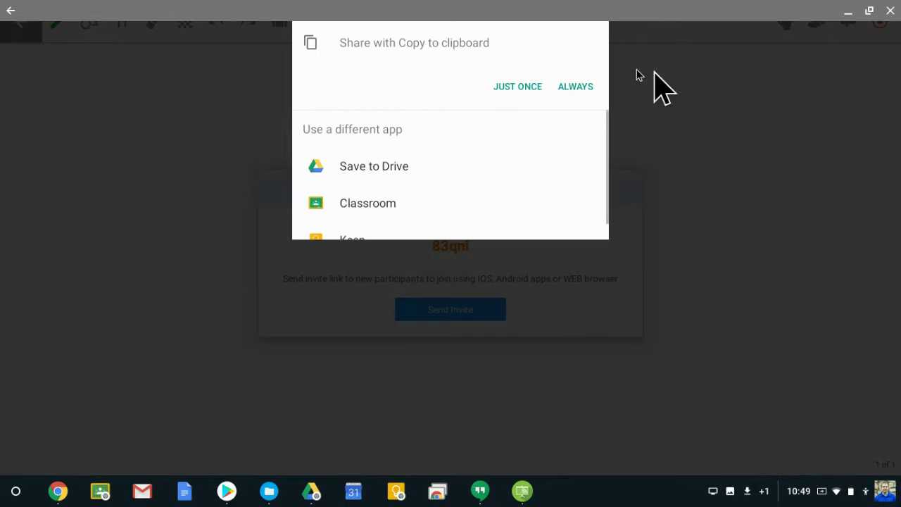
pyautogui.scroll(-1, 514, 179)
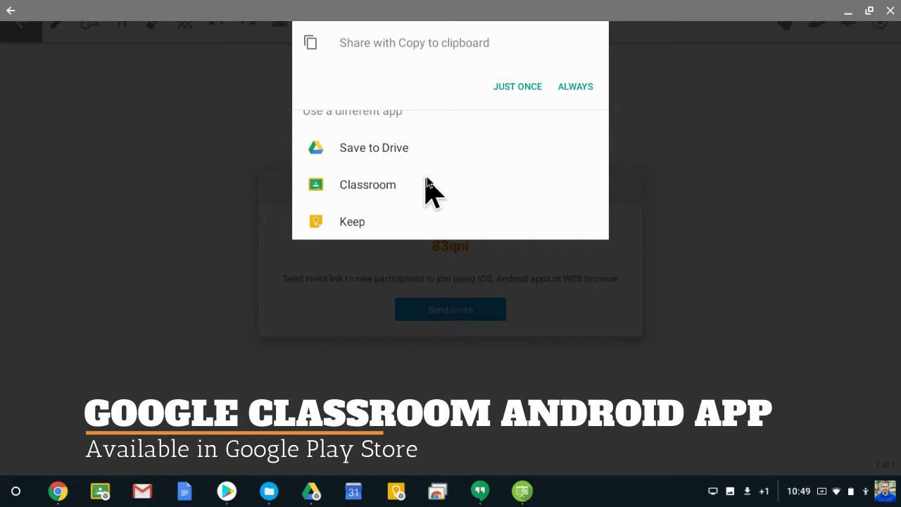
pyautogui.scroll(1, 437, 191)
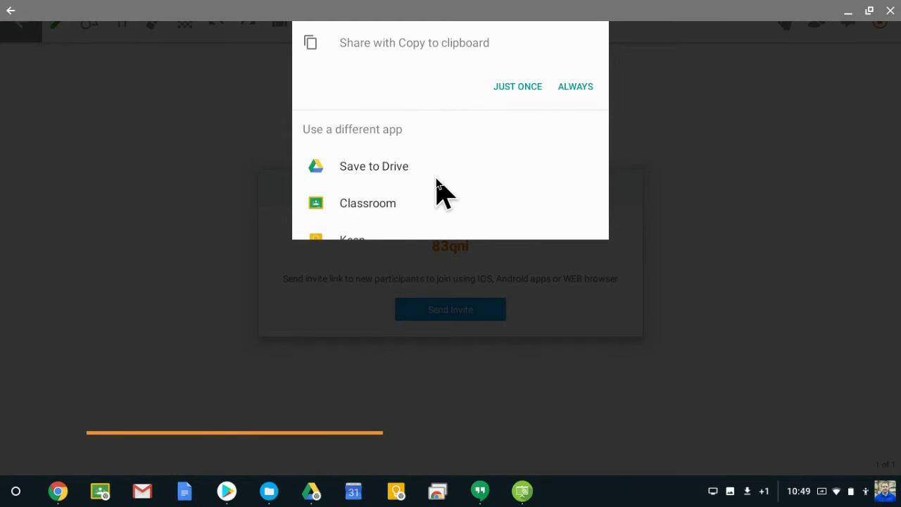
pyautogui.scroll(-1, 437, 180)
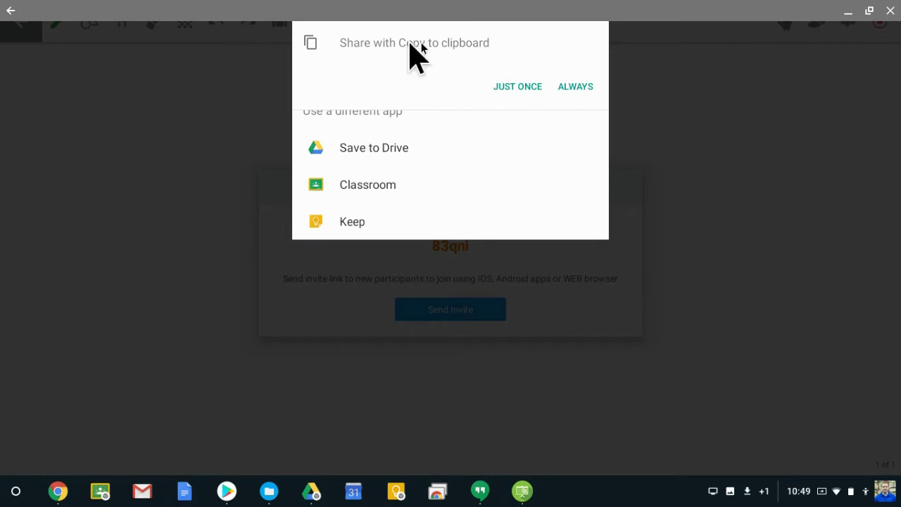
pyautogui.click(517, 91)
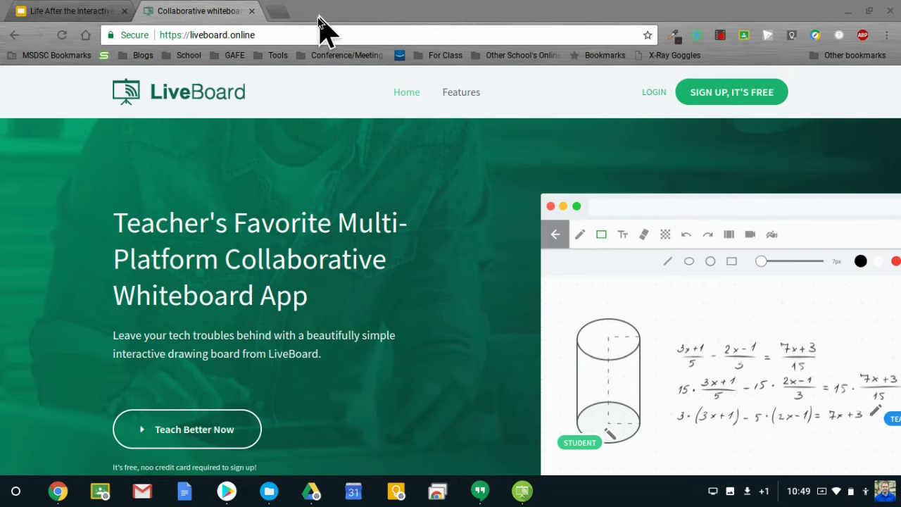
# Open the pasted invite link in a new incognito Chrome window and sign in with Google.
pyautogui.click(887, 35)
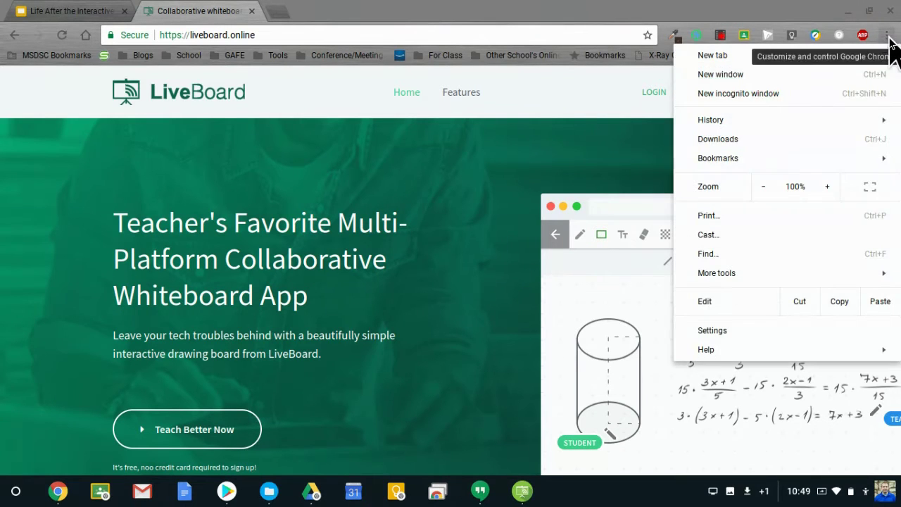
pyautogui.click(753, 92)
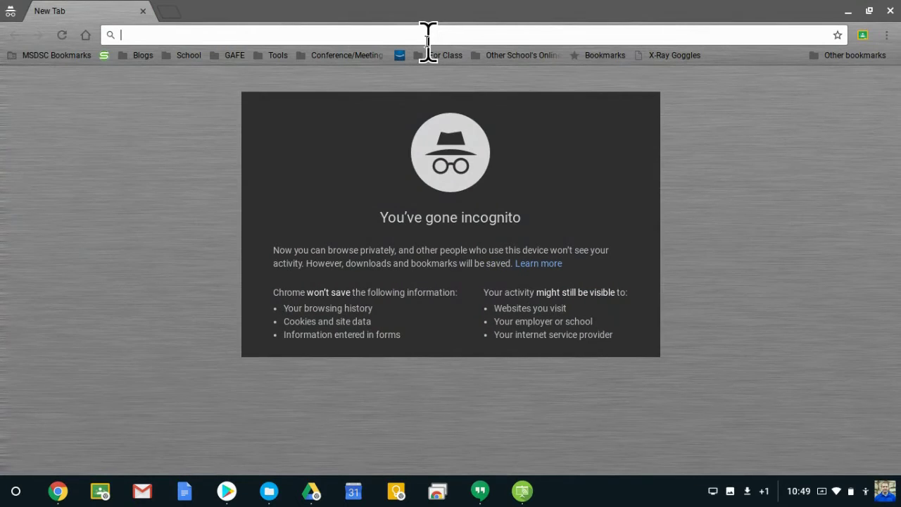
pyautogui.hotkey('ctrl', 'v')
pyautogui.press('Return')
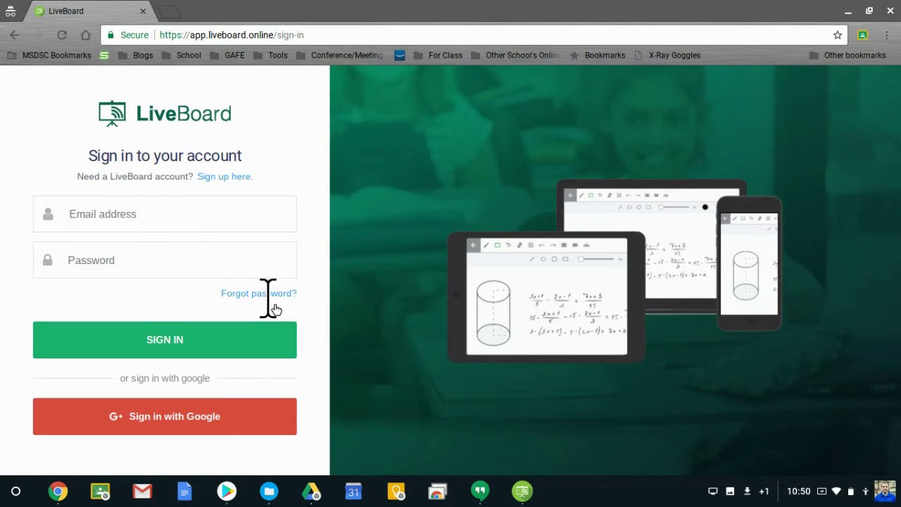
pyautogui.click(216, 431)
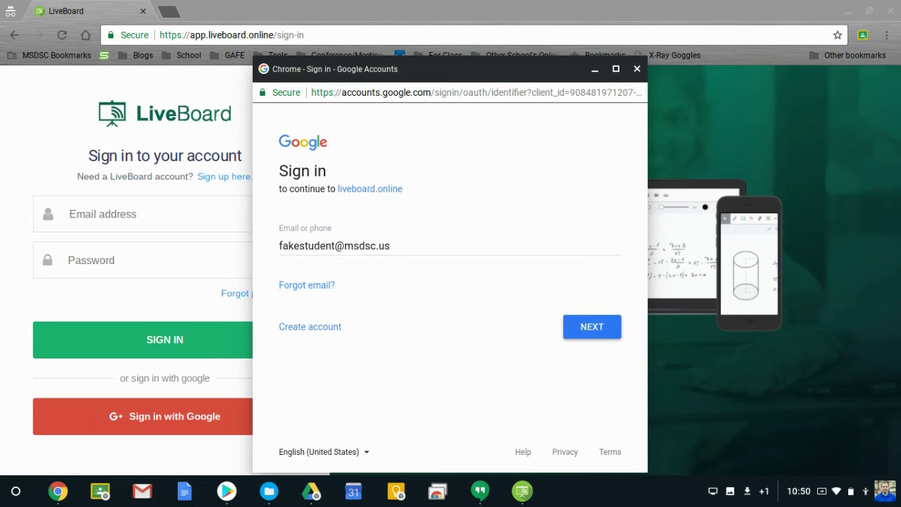
pyautogui.press('Return')
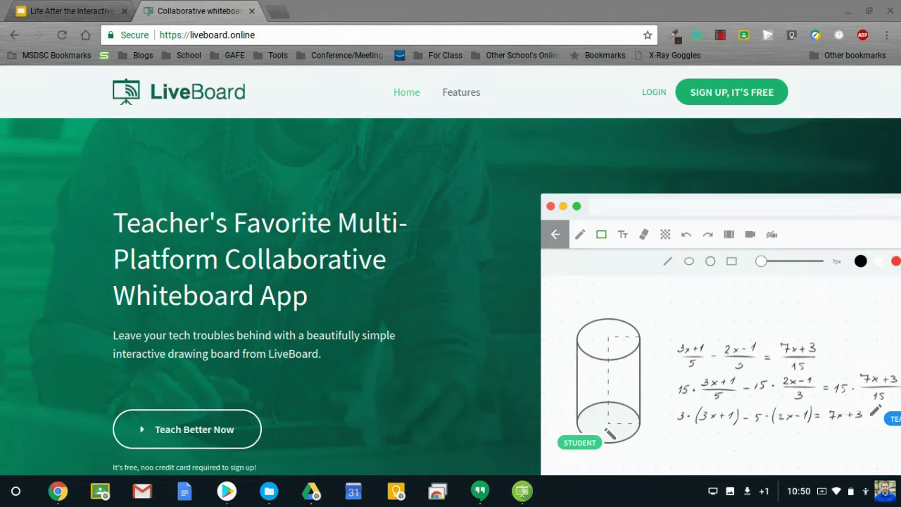
# On the host board, disable drawing for all participants and close the Participants panel.
pyautogui.hotkey('alt', 'Tab')
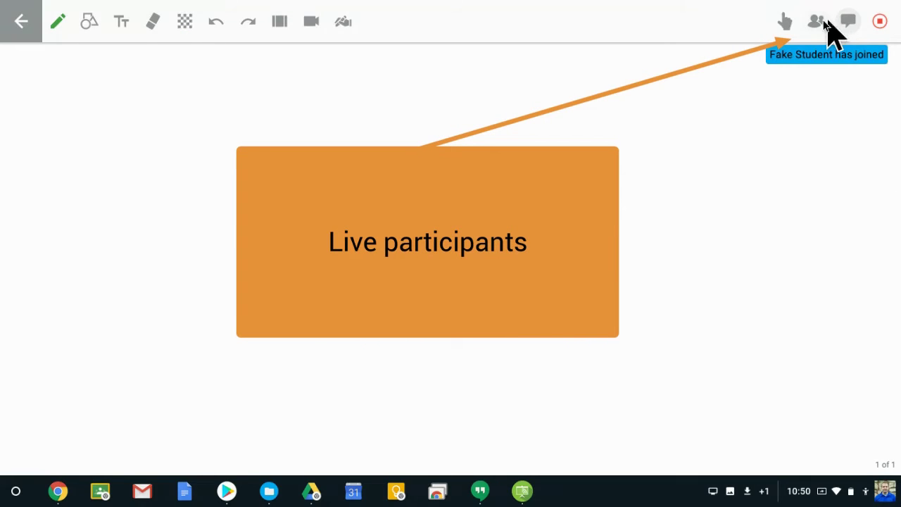
pyautogui.click(820, 22)
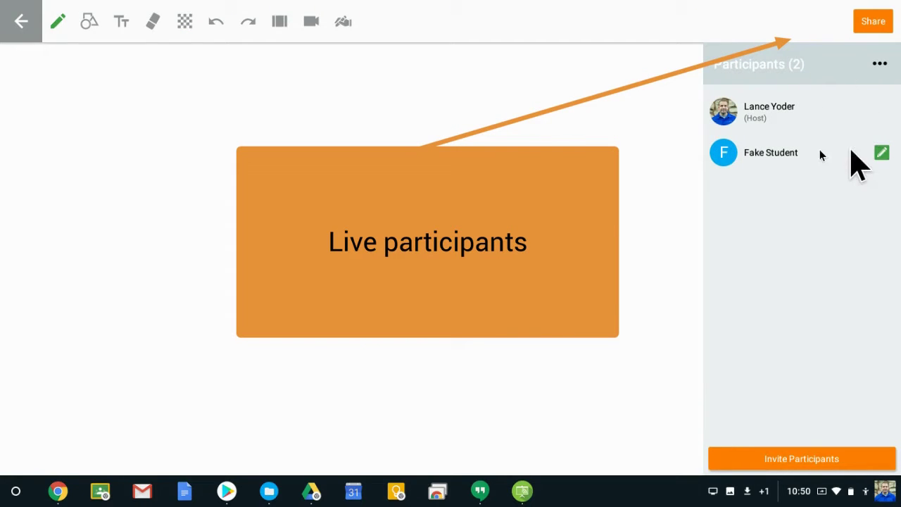
pyautogui.click(880, 65)
pyautogui.click(854, 99)
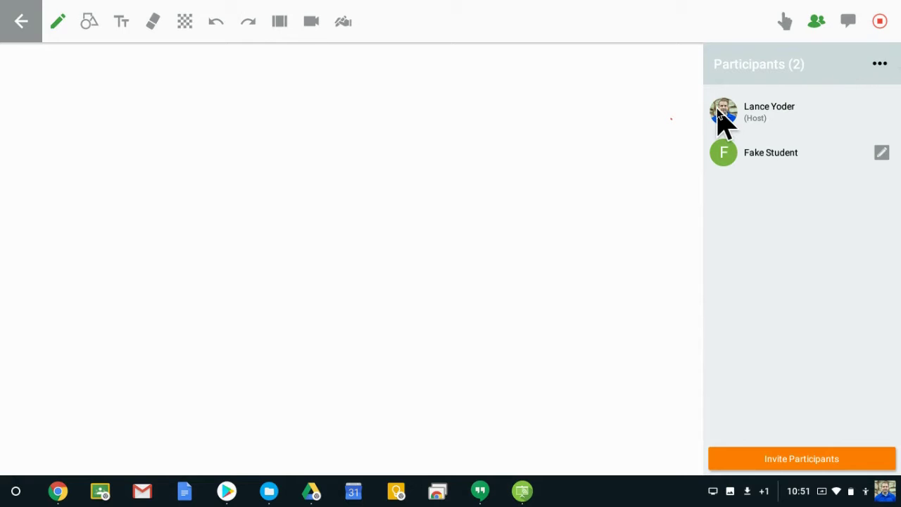
pyautogui.click(783, 19)
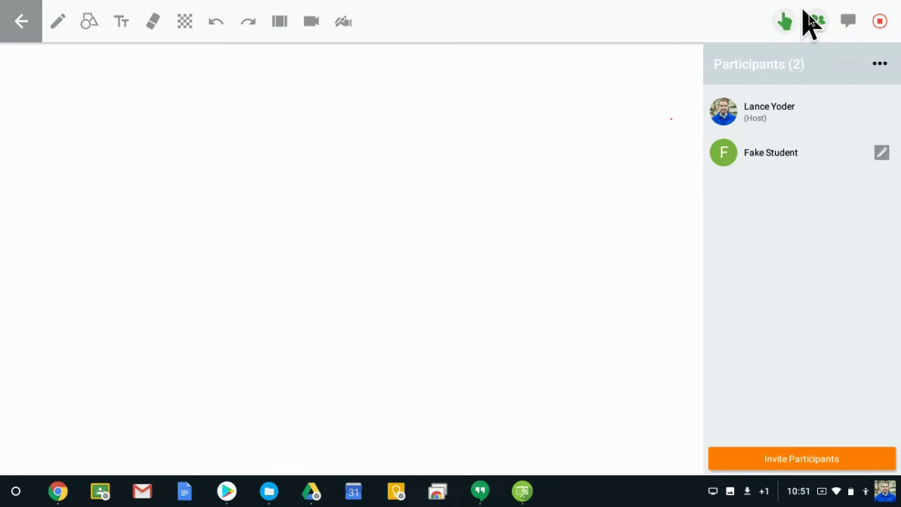
pyautogui.click(816, 23)
# Draw a zigzag pen scribble, then a filled red ellipse moved top-right and shrunk to a circle.
pyautogui.click(786, 24)
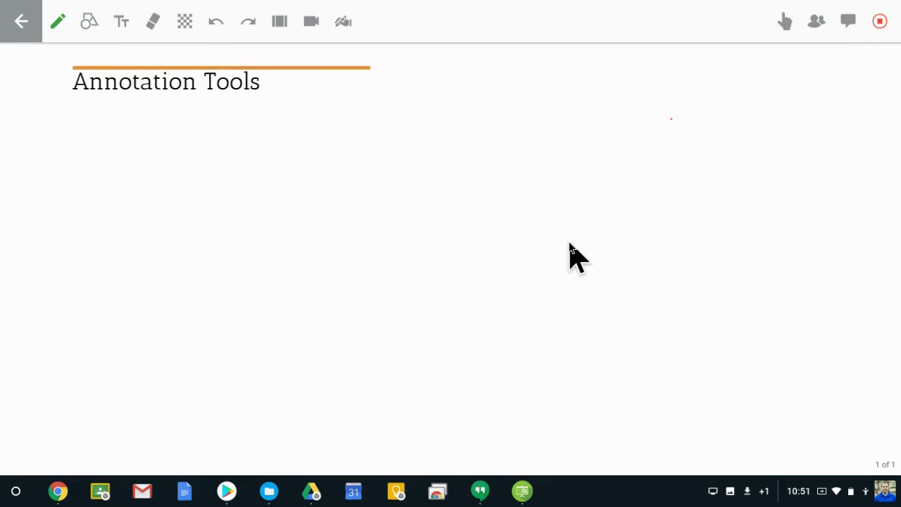
pyautogui.moveTo(182, 145)
pyautogui.mouseDown()
pyautogui.moveTo(288, 111)
pyautogui.moveTo(411, 191)
pyautogui.mouseUp()
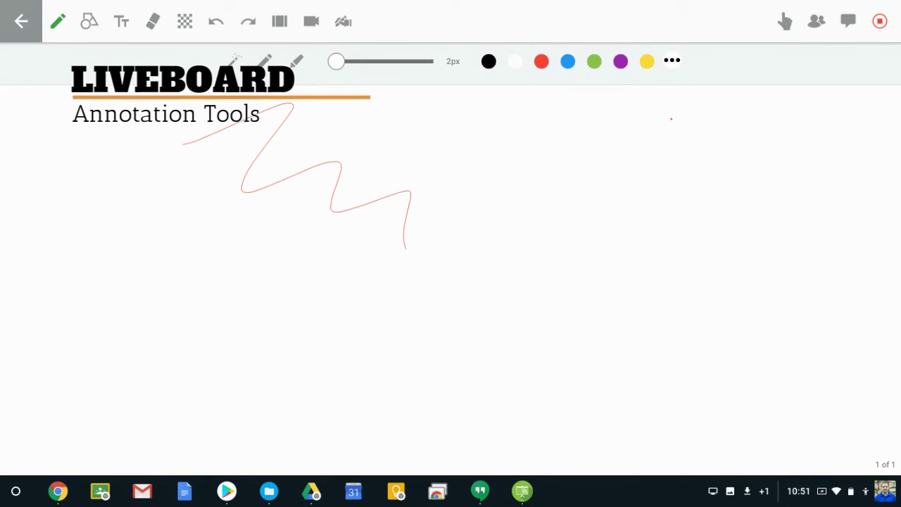
pyautogui.click(672, 61)
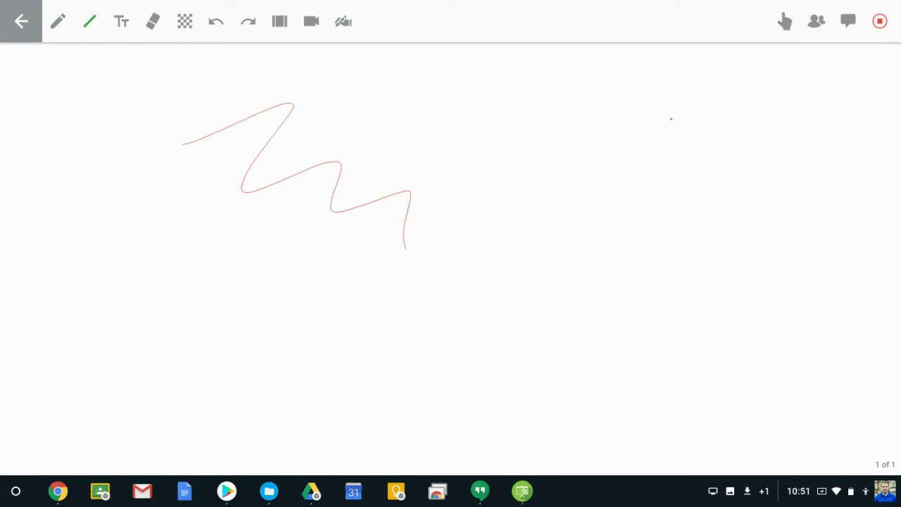
pyautogui.click(89, 21)
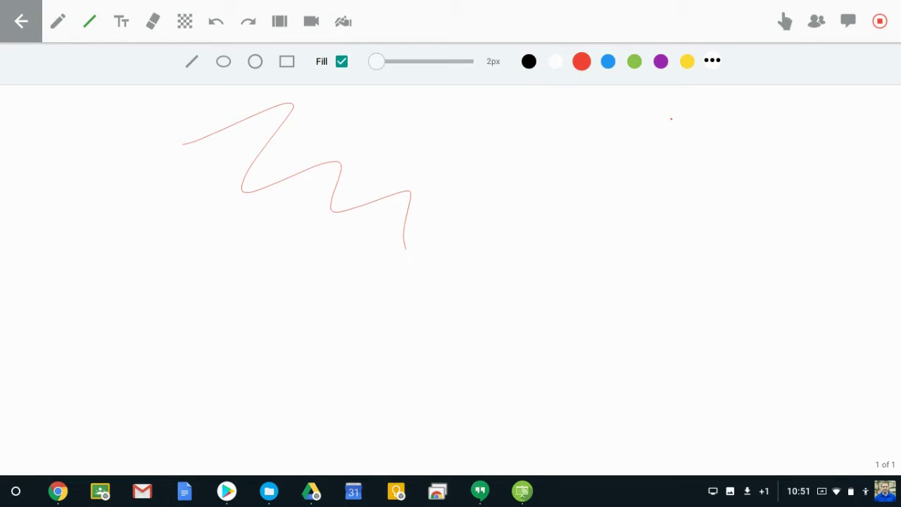
pyautogui.click(223, 61)
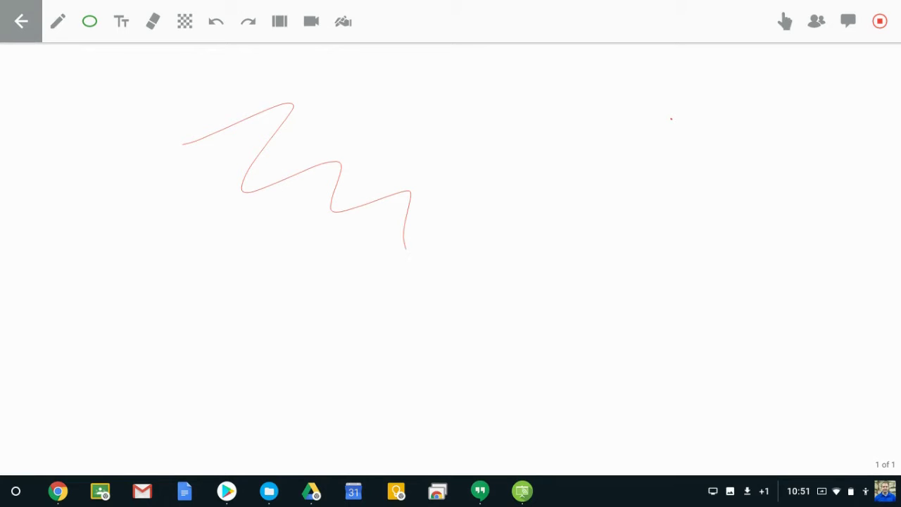
pyautogui.moveTo(107, 183); pyautogui.dragTo(280, 339)
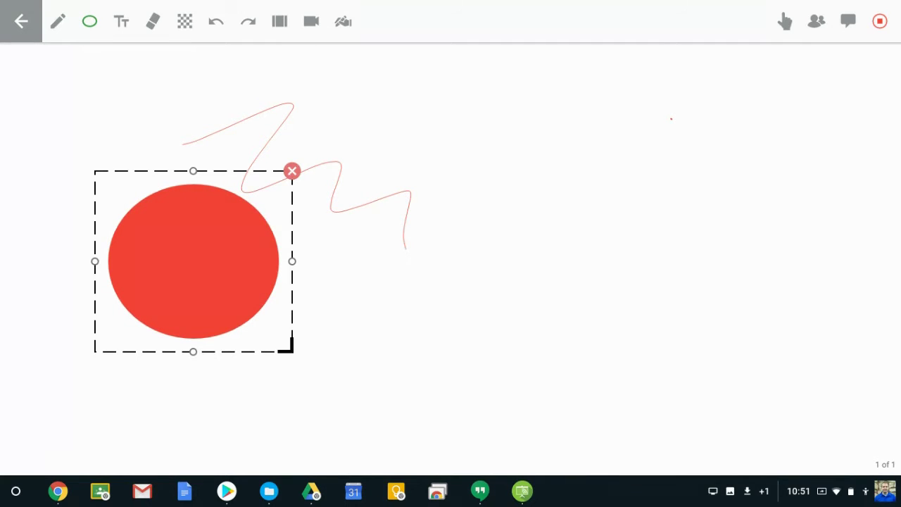
pyautogui.moveTo(193, 261); pyautogui.dragTo(753, 201)
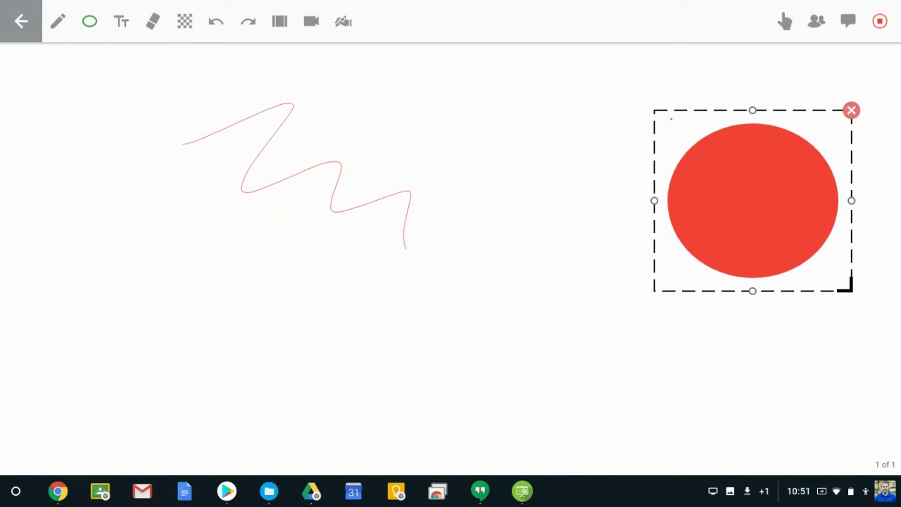
pyautogui.moveTo(849, 287); pyautogui.dragTo(787, 240)
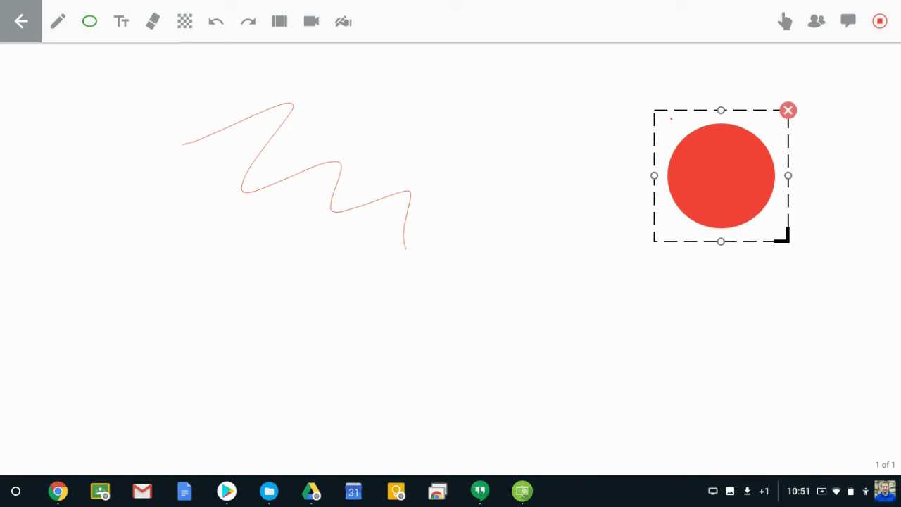
# Add purple 31pt 'Welcome!' text, then erase a band across the scribble, text and circle.
pyautogui.click(121, 21)
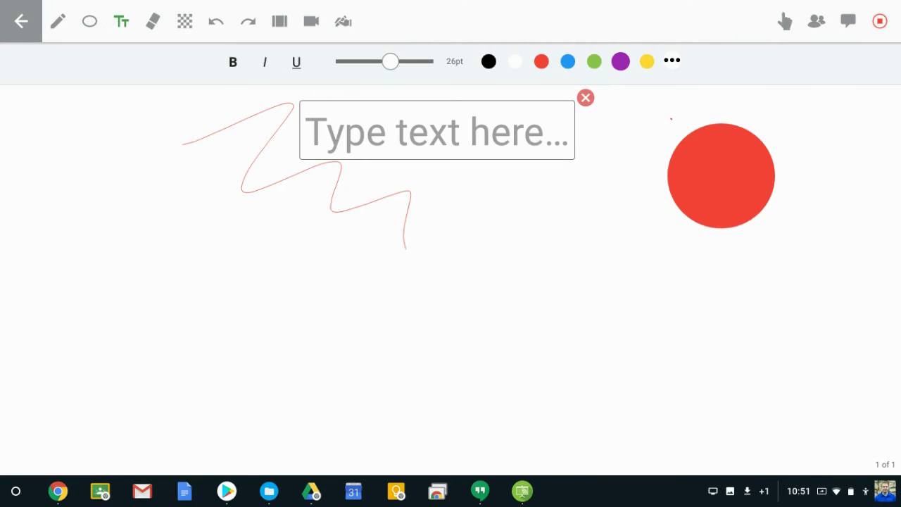
pyautogui.moveTo(390, 61); pyautogui.dragTo(405, 61)
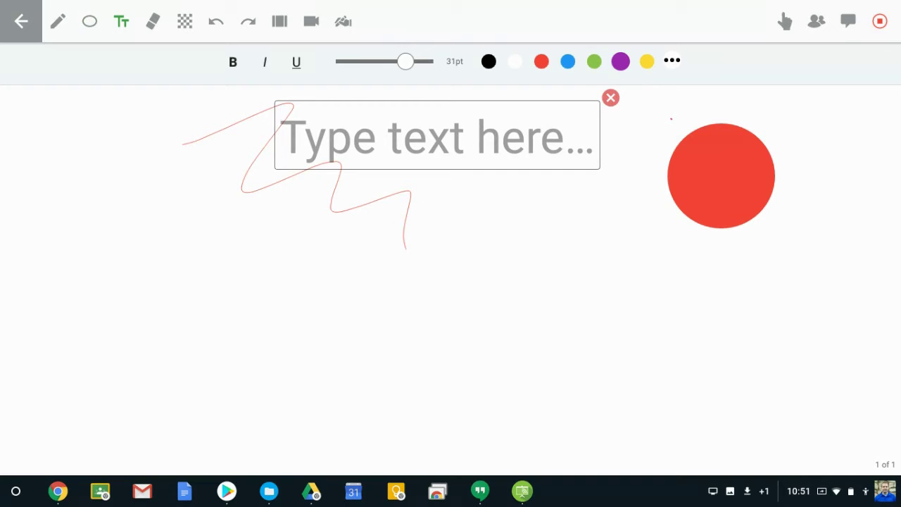
pyautogui.write('WElcome !')
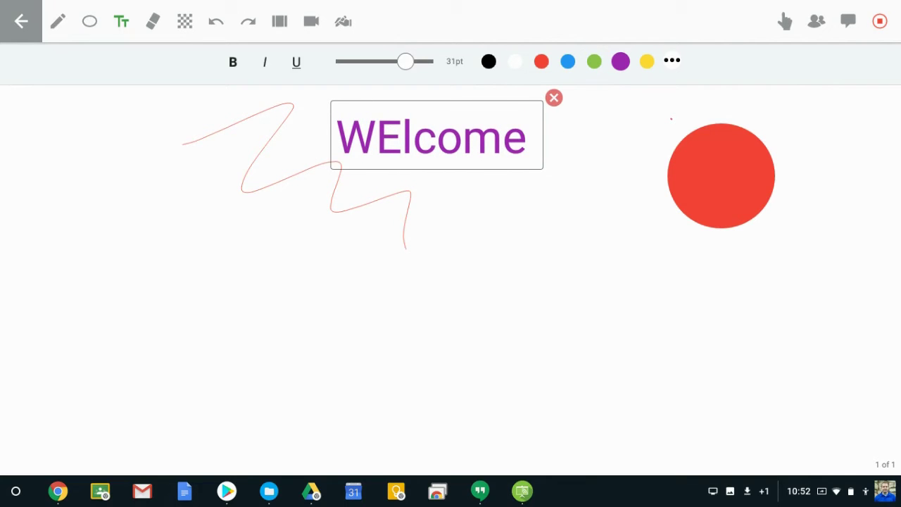
pyautogui.press('BackSpace')
pyautogui.press('BackSpace')
pyautogui.write('!')
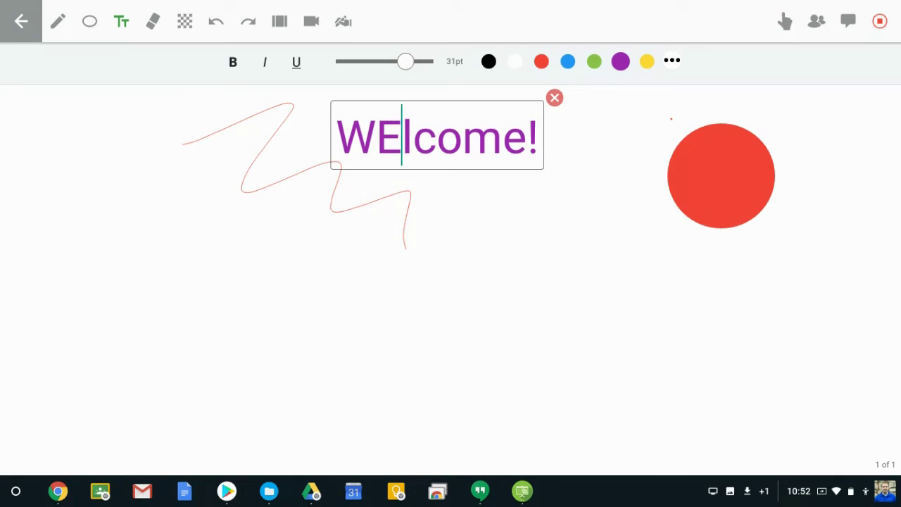
pyautogui.press('BackSpace')
pyautogui.write('e')
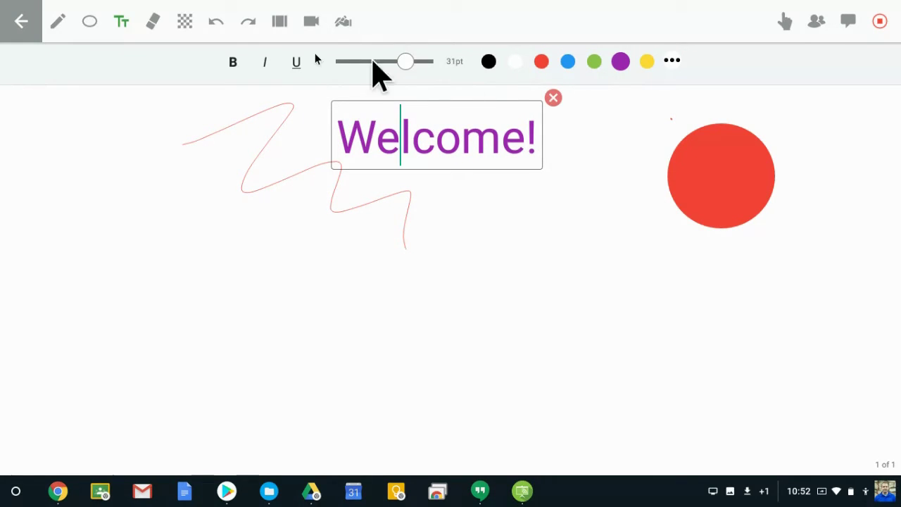
pyautogui.click(154, 28)
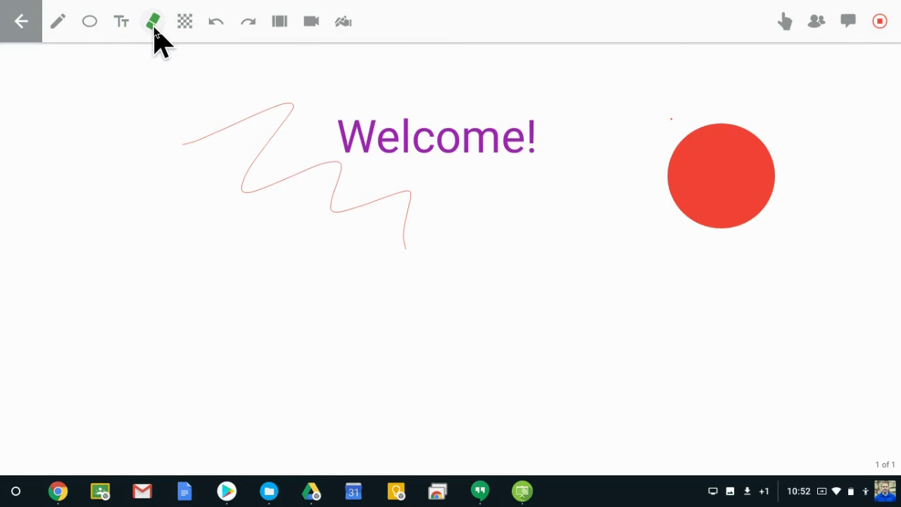
pyautogui.moveTo(243, 126)
pyautogui.mouseDown()
pyautogui.moveTo(406, 239)
pyautogui.moveTo(451, 147)
pyautogui.moveTo(746, 201)
pyautogui.mouseUp()
# Erase more of the red circle, undo all erasures, and show the background Grid/Line/None options.
pyautogui.moveTo(690, 131); pyautogui.dragTo(675, 188)
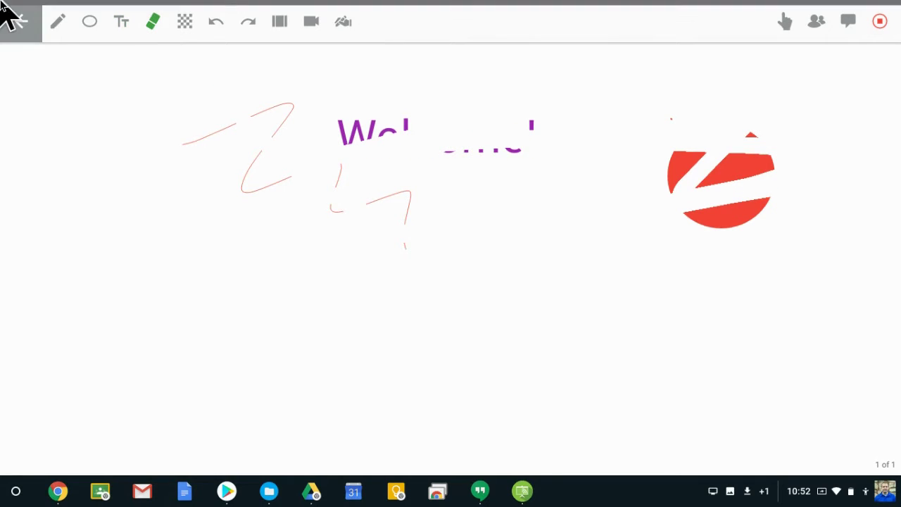
pyautogui.click(215, 23)
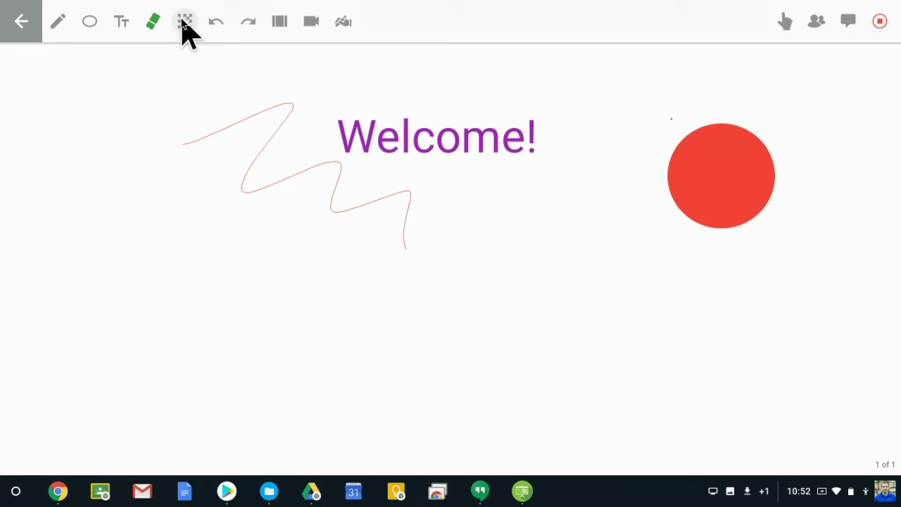
pyautogui.click(184, 22)
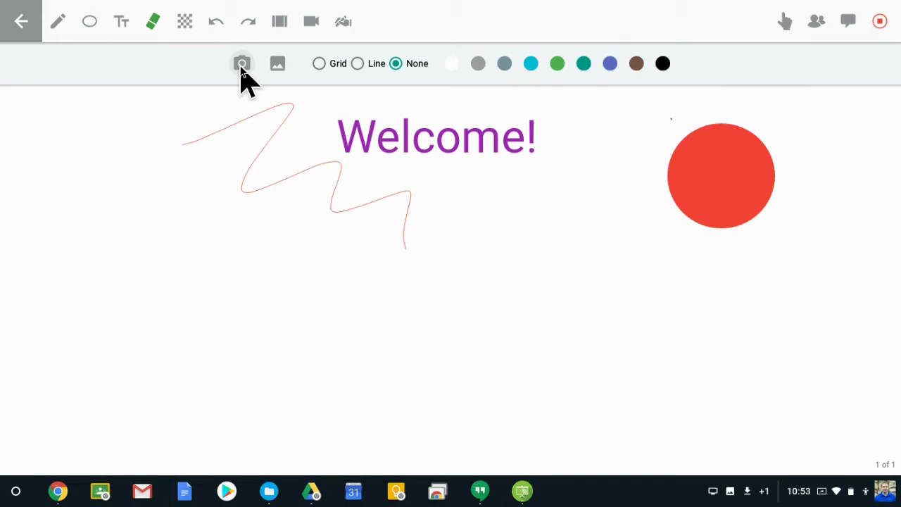
# Add a blank page 2, check it in the student window, then go back to page 1.
pyautogui.click(279, 23)
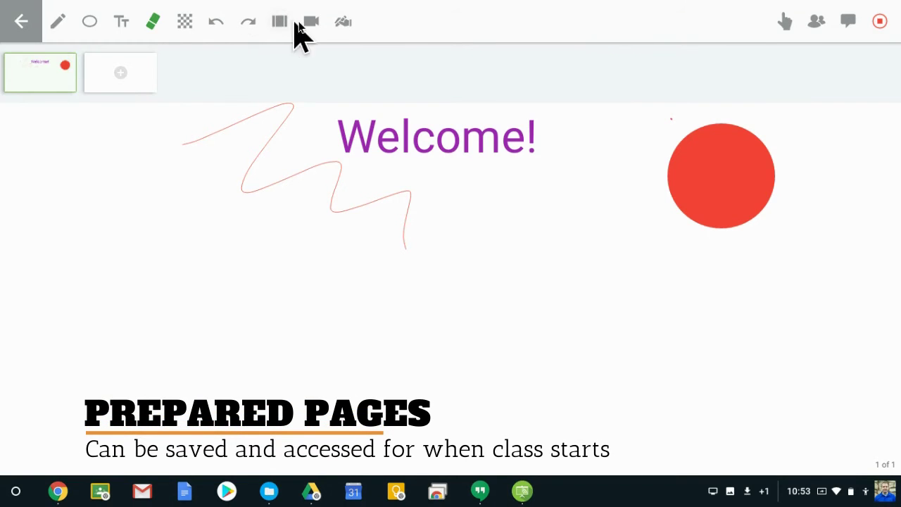
pyautogui.click(125, 74)
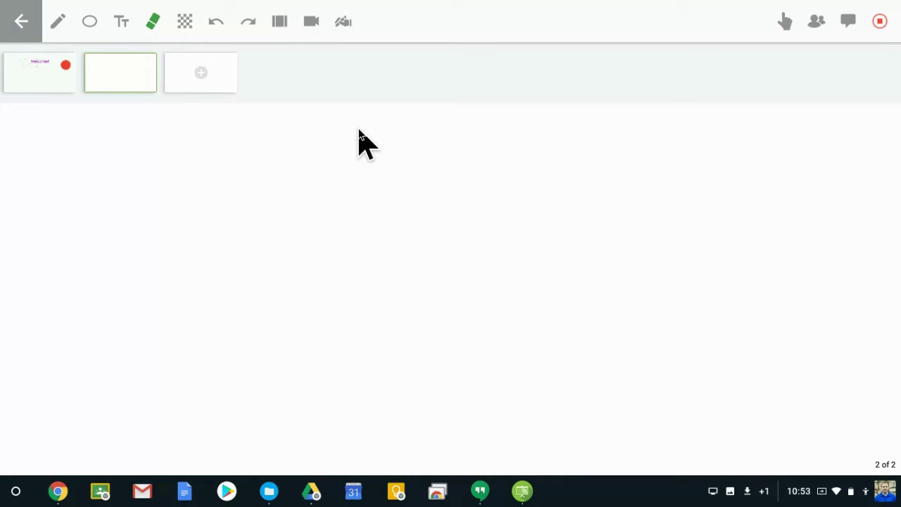
pyautogui.hotkey('alt', 'Tab')
pyautogui.hotkey('alt', 'Tab')
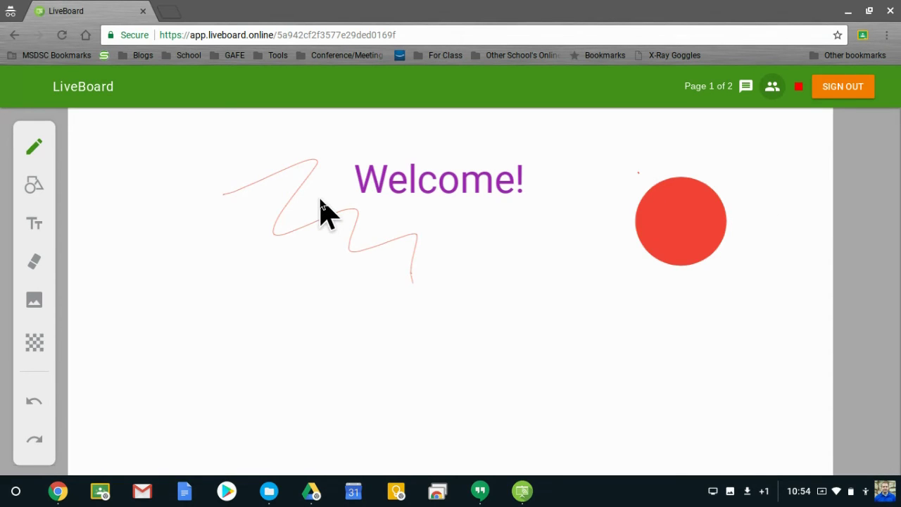
pyautogui.hotkey('alt', 'Tab')
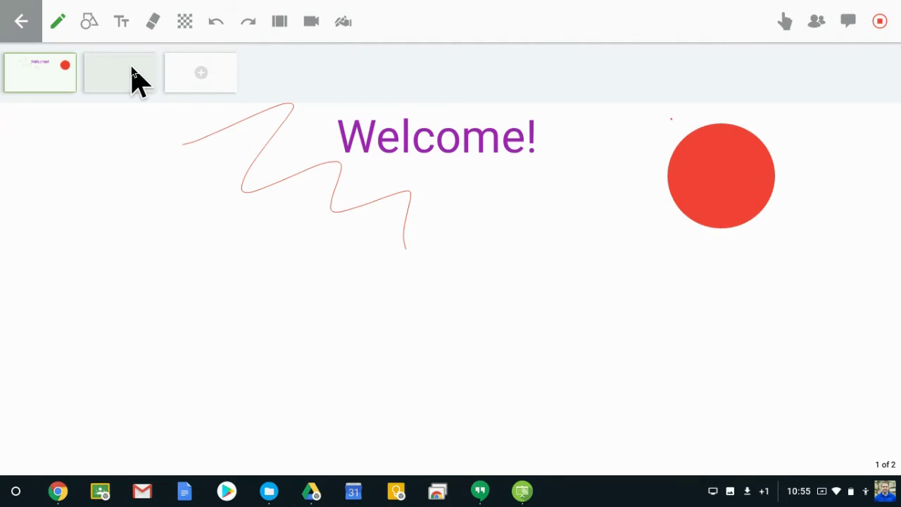
pyautogui.click(136, 77)
pyautogui.press('F11')
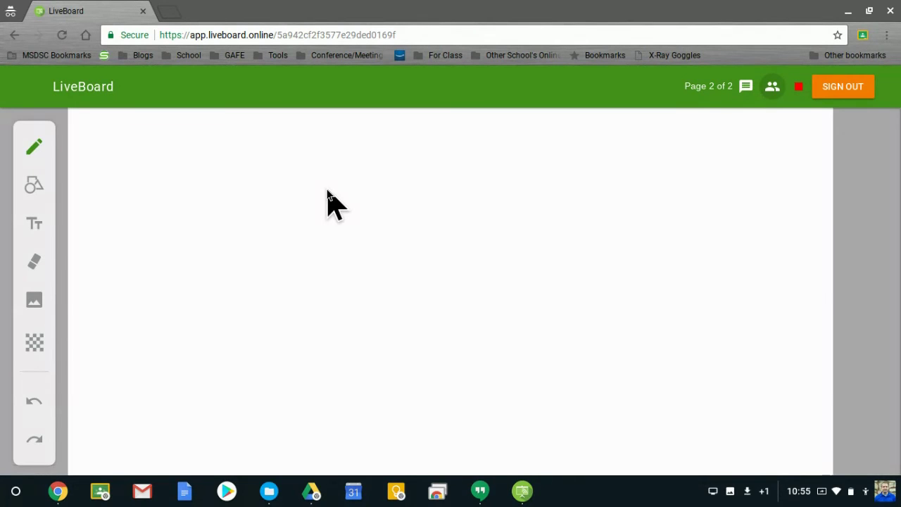
pyautogui.hotkey('alt', 'Tab')
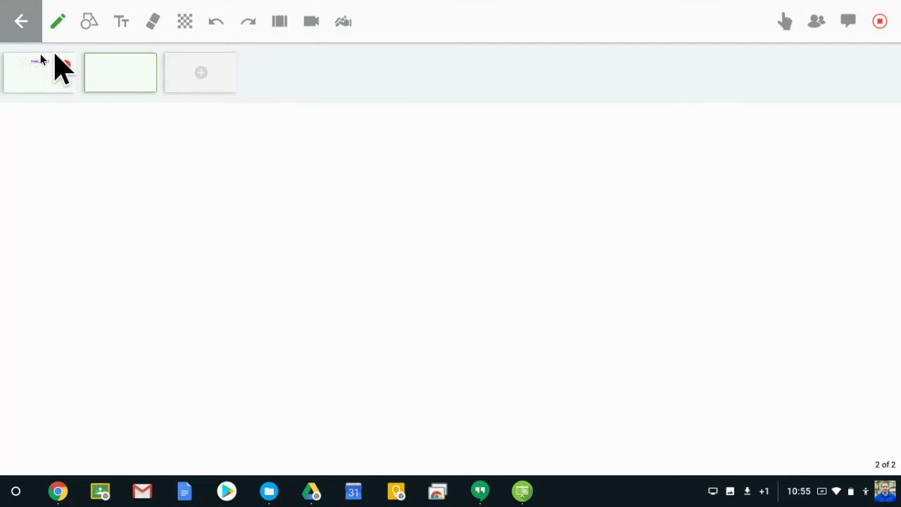
pyautogui.click(32, 62)
pyautogui.hotkey('alt', 'Tab')
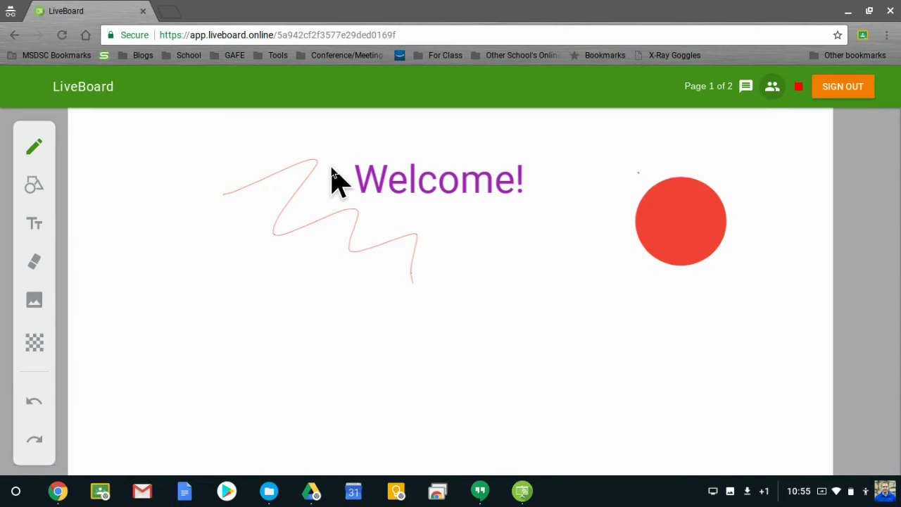
# Check the participants list on the host board, then go to the student's browser.
pyautogui.hotkey('alt', 'Tab')
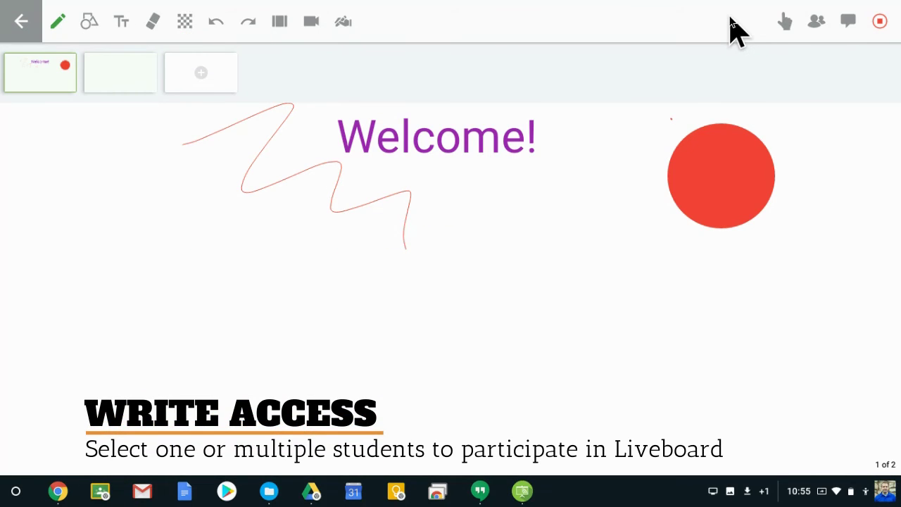
pyautogui.click(818, 23)
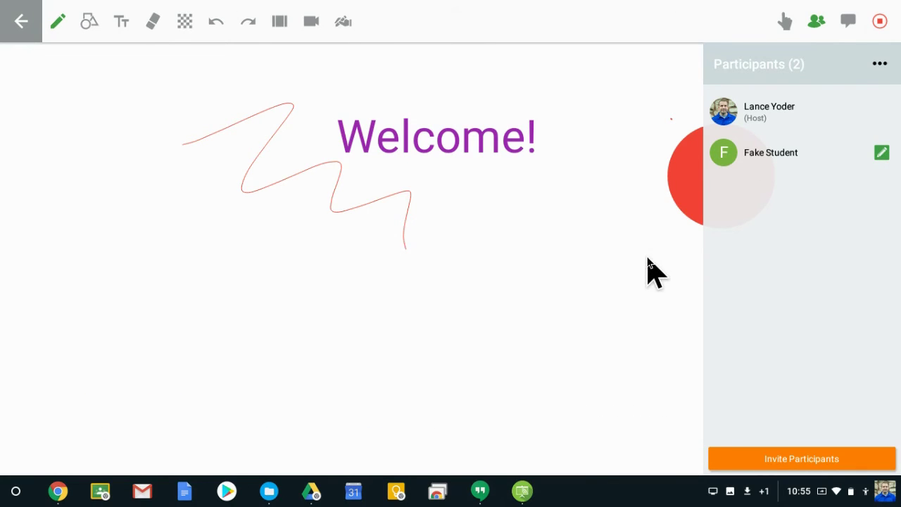
pyautogui.click(818, 23)
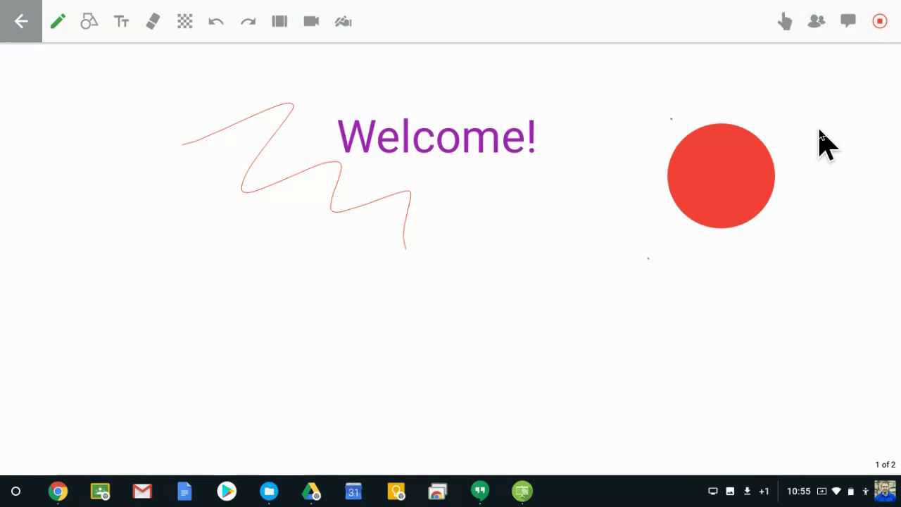
pyautogui.hotkey('alt', 'Tab')
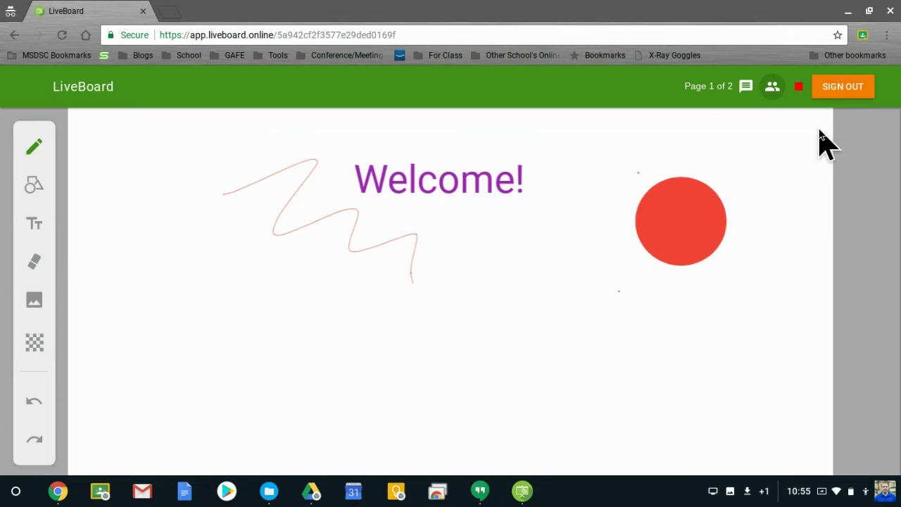
# As the student, handwrite 3 + 2 = 5 in pencil, then start recording from the host app.
pyautogui.click(34, 147)
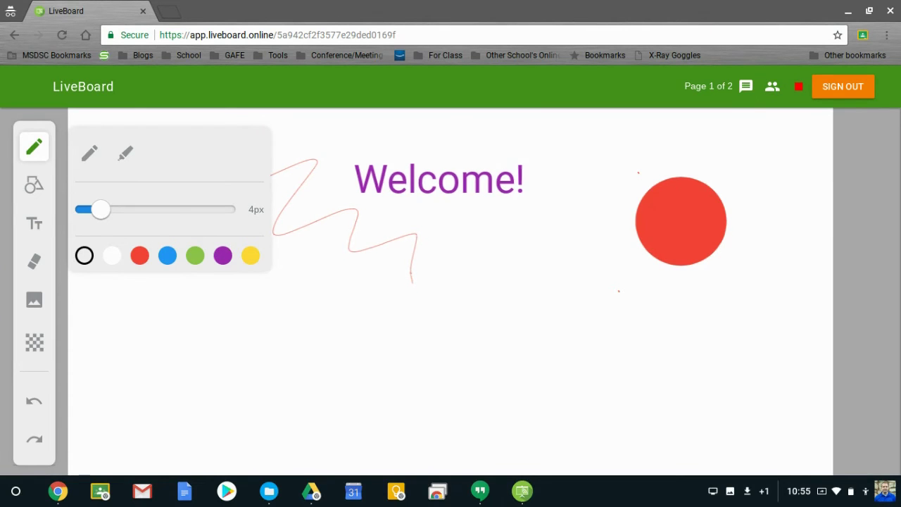
pyautogui.click(90, 153)
pyautogui.moveTo(114, 227); pyautogui.dragTo(118, 302)
pyautogui.moveTo(100, 301)
pyautogui.mouseDown()
pyautogui.moveTo(109, 357)
pyautogui.moveTo(126, 328)
pyautogui.mouseUp()
pyautogui.moveTo(138, 307); pyautogui.dragTo(208, 340)
pyautogui.moveTo(97, 378); pyautogui.dragTo(258, 348)
pyautogui.moveTo(173, 380)
pyautogui.mouseDown()
pyautogui.moveTo(182, 433)
pyautogui.moveTo(268, 375)
pyautogui.mouseUp()
pyautogui.hotkey('alt', 'Tab')
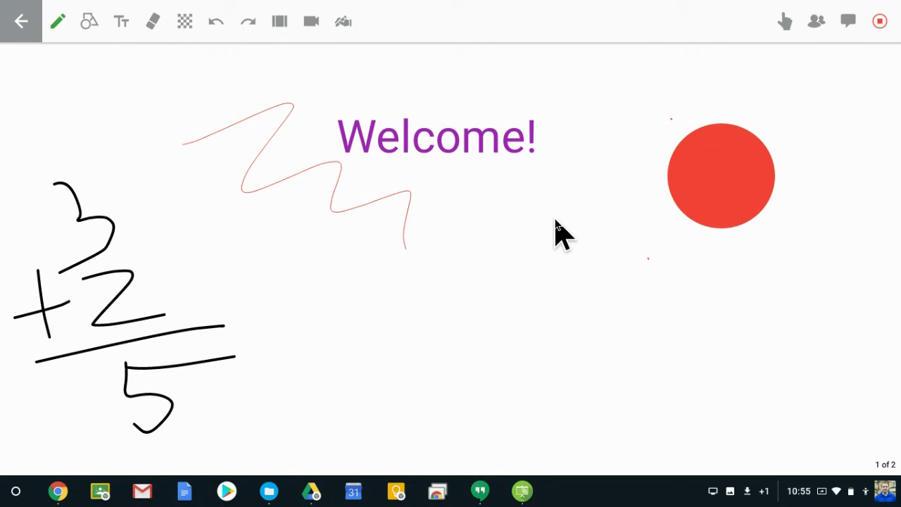
pyautogui.click(311, 22)
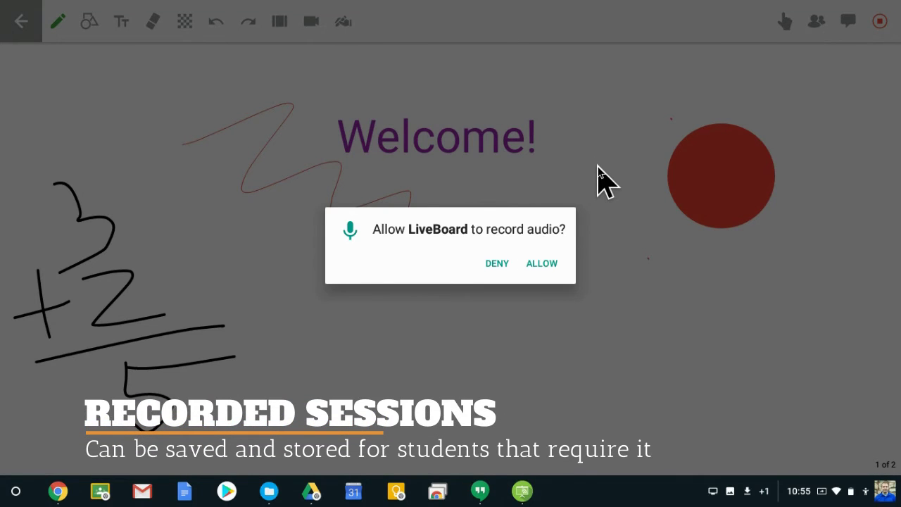
# Allow audio recording and send 'Hello' in the host's chat.
pyautogui.click(541, 263)
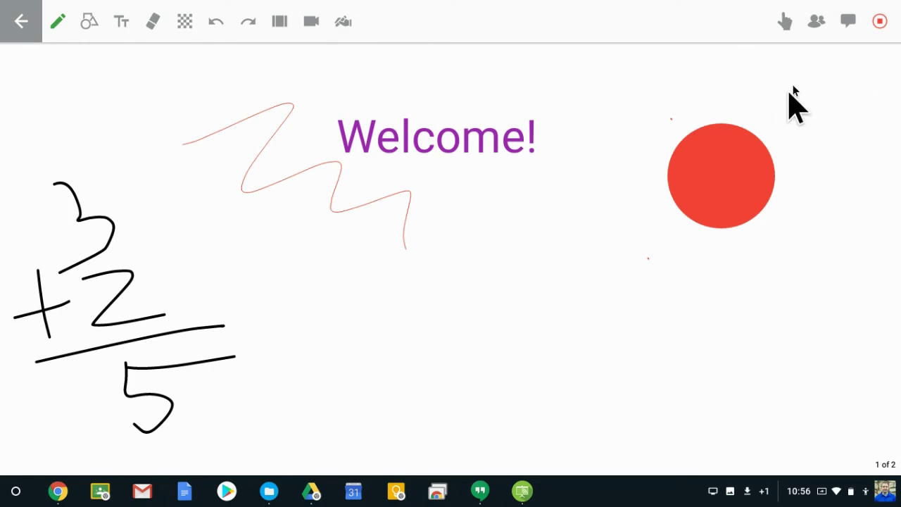
pyautogui.click(848, 23)
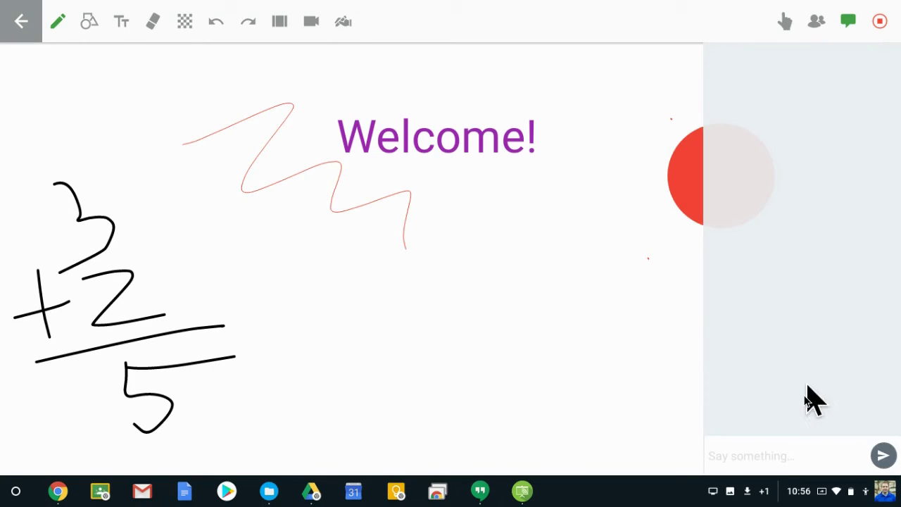
pyautogui.click(776, 457)
pyautogui.write('Hello')
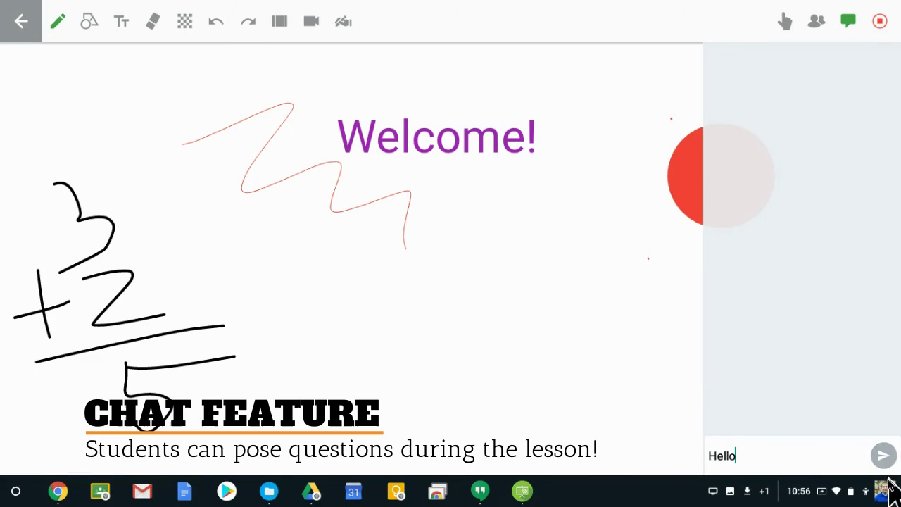
pyautogui.click(882, 455)
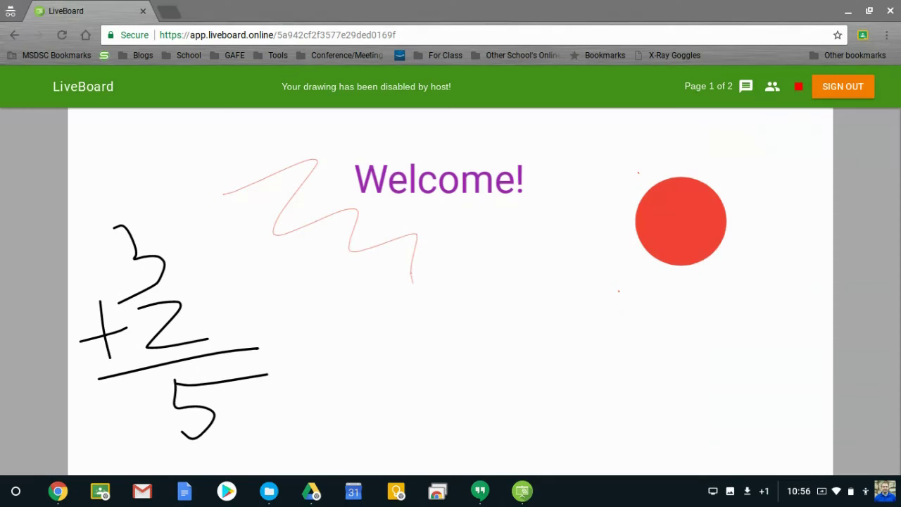
# As the student, reply 'Thanks for having me' in Messages.
pyautogui.click(746, 88)
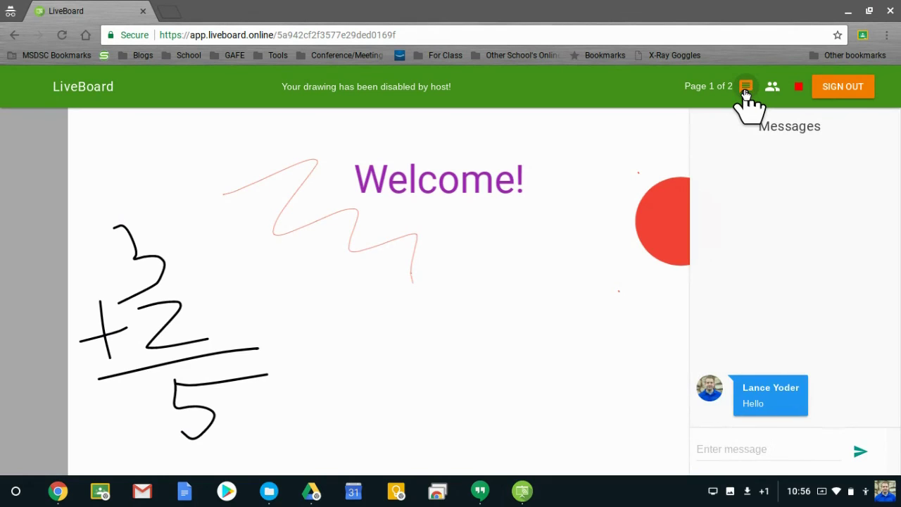
pyautogui.click(756, 450)
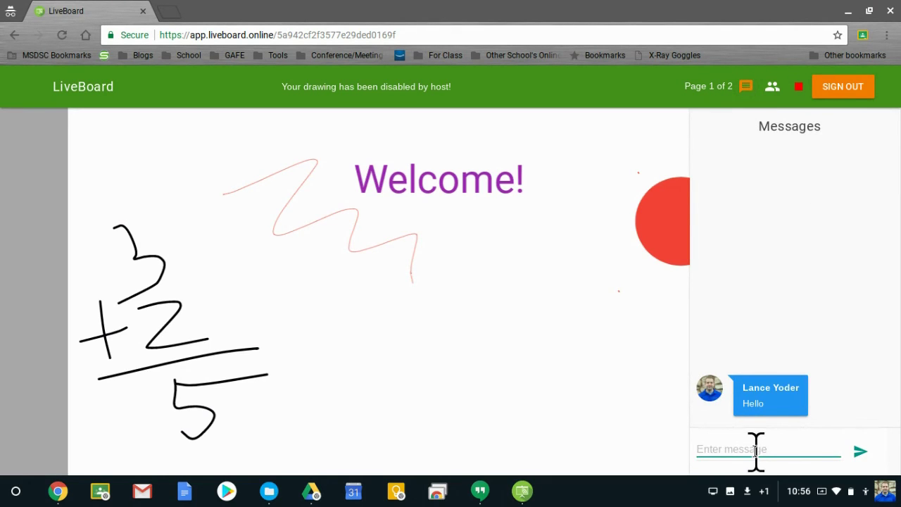
pyautogui.write('Thanks for having me!')
pyautogui.press('Return')
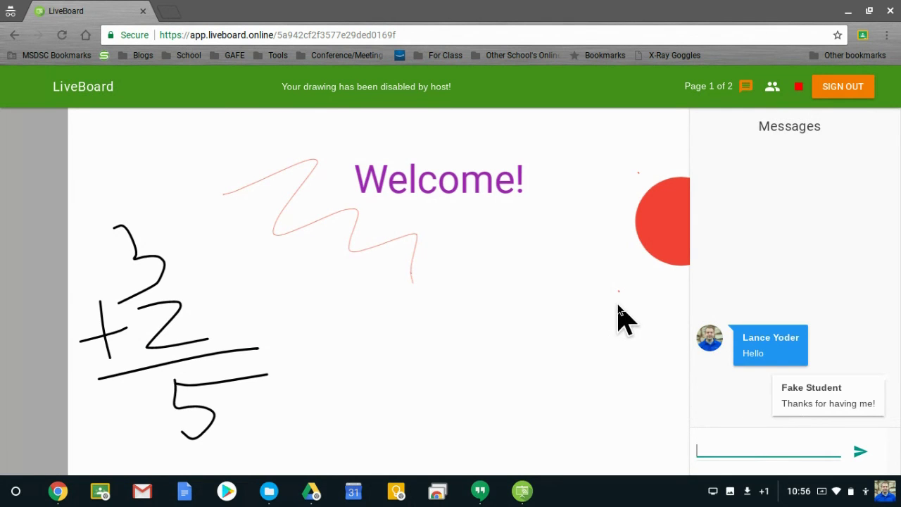
pyautogui.hotkey('alt', 'Tab')
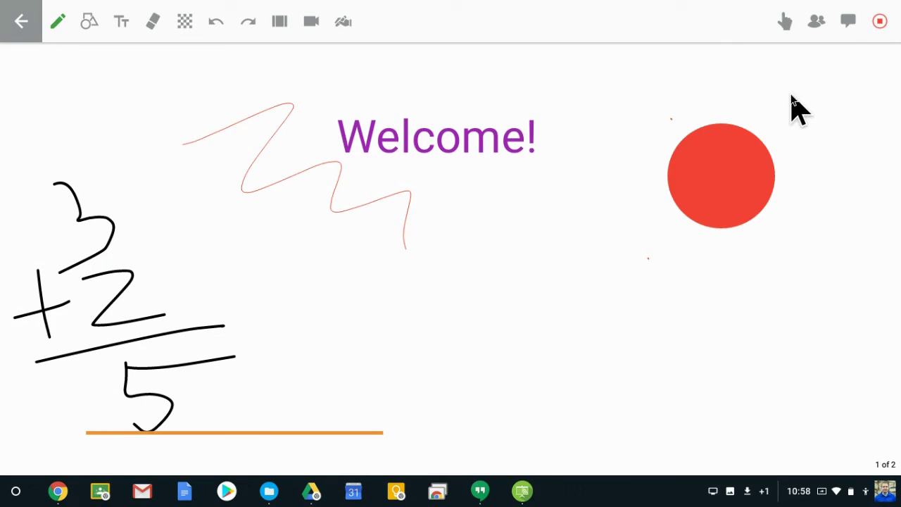
# End the broadcast with YES, then acknowledge 'Session ended' in the student's Chrome window.
pyautogui.click(881, 21)
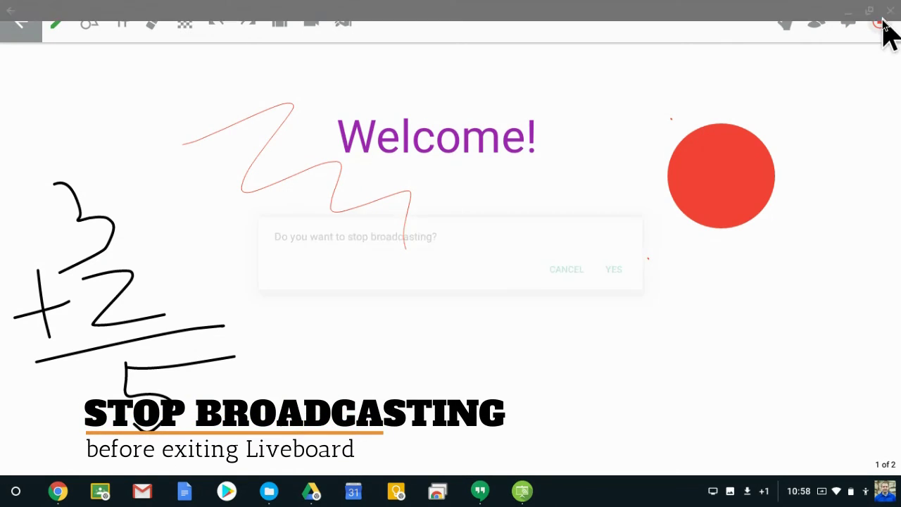
pyautogui.click(611, 270)
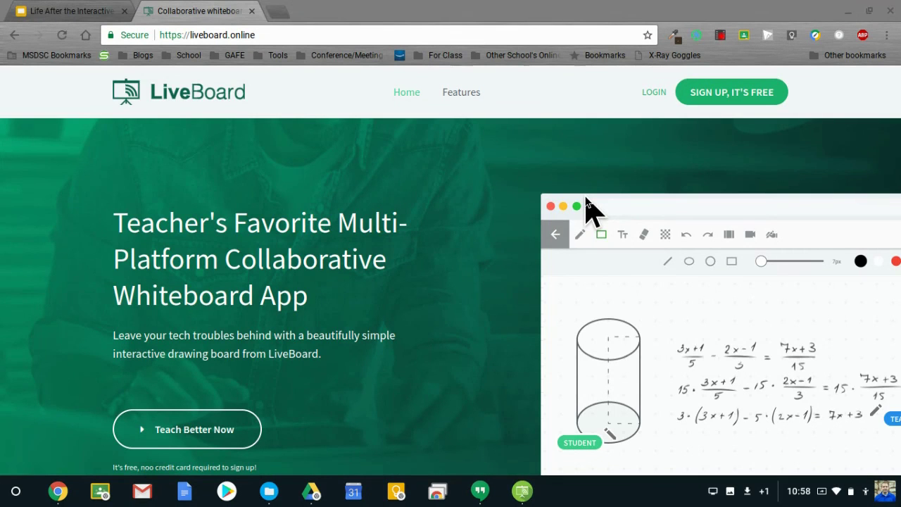
pyautogui.hotkey('alt', 'Tab')
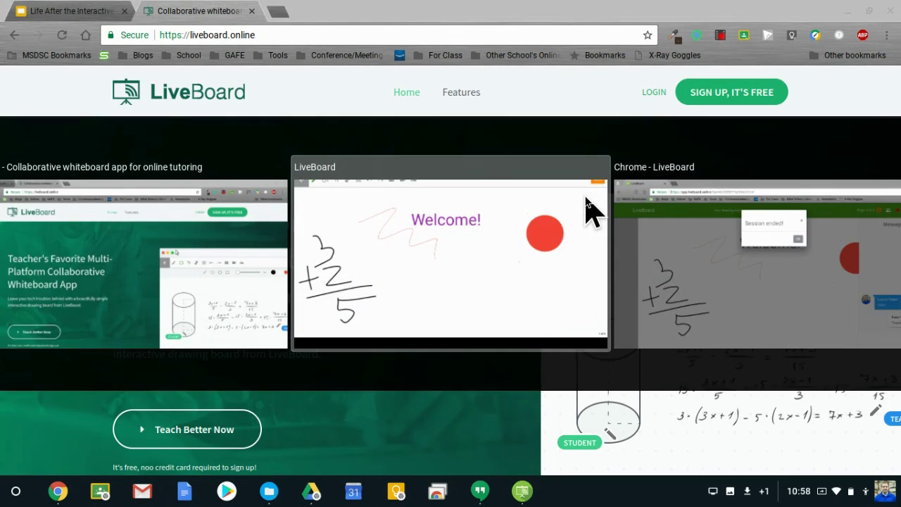
pyautogui.hotkey('alt', 'Tab')
pyautogui.hotkey('alt', 'Tab')
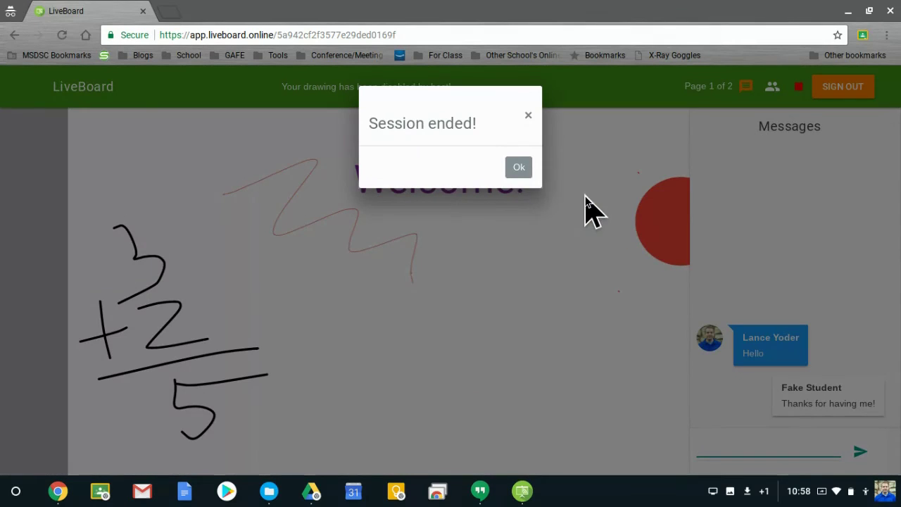
pyautogui.click(518, 171)
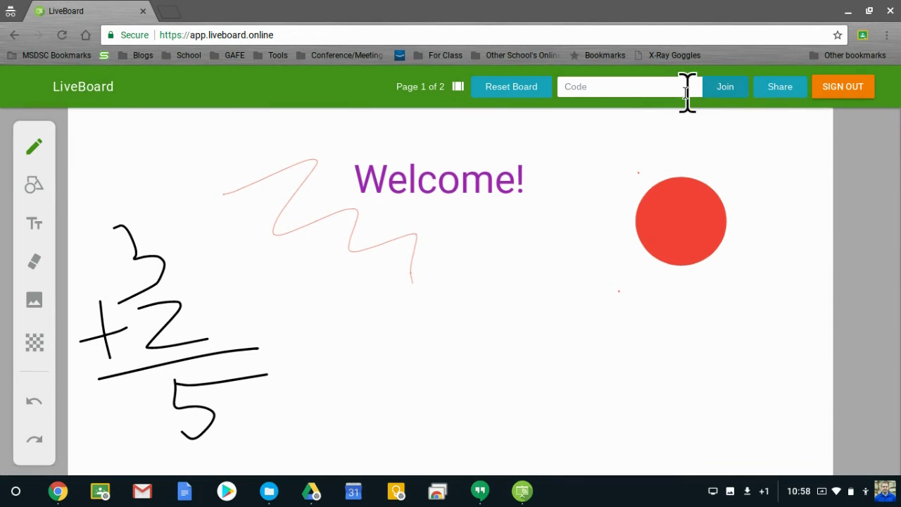
# Bring the host's LiveBoard window back showing page 1 of 2, with the chat panel closed.
pyautogui.press('F5')
pyautogui.click(557, 176)
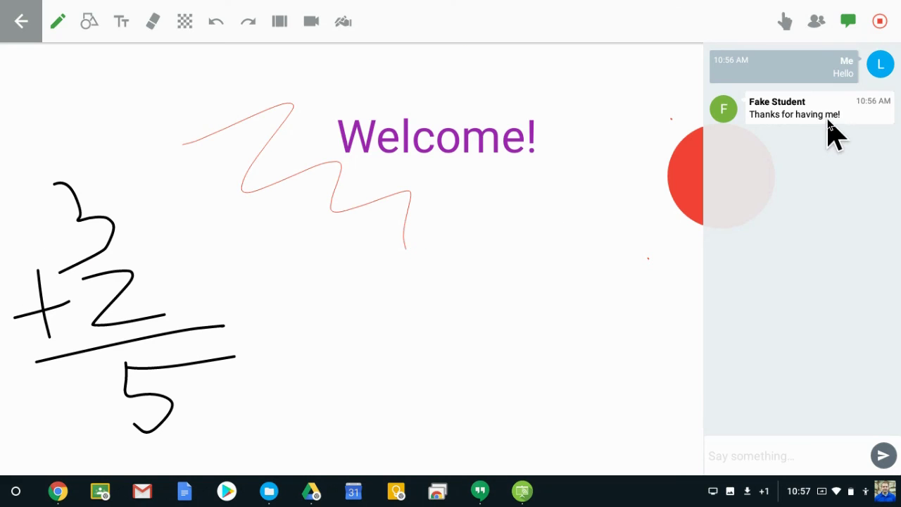
pyautogui.click(848, 23)
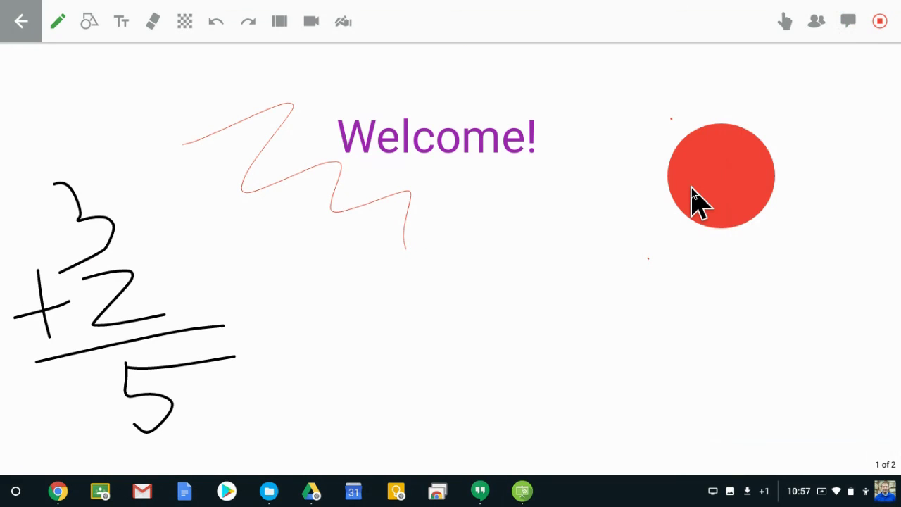